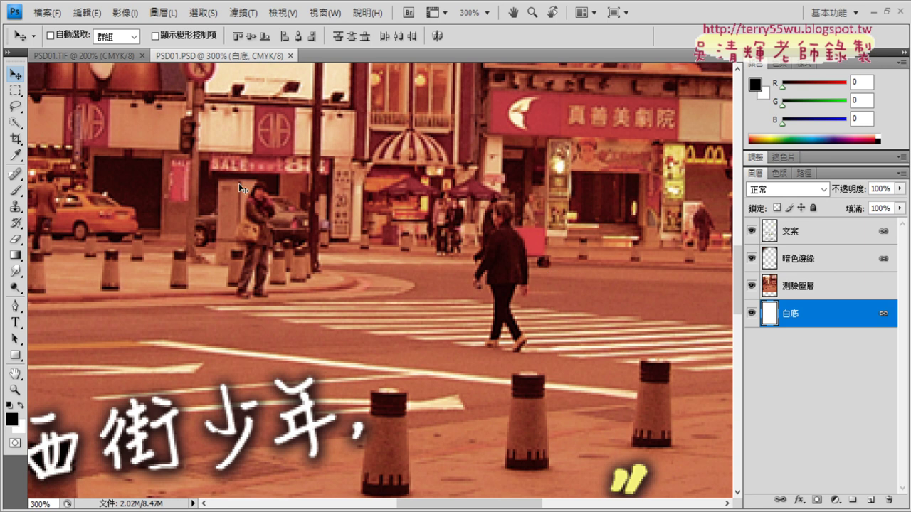
Step: Set the Rectangular Marquee feather to 0 px and select a block of road and crosswalk just behind the walking pedestrian
click(15, 93)
click(15, 95)
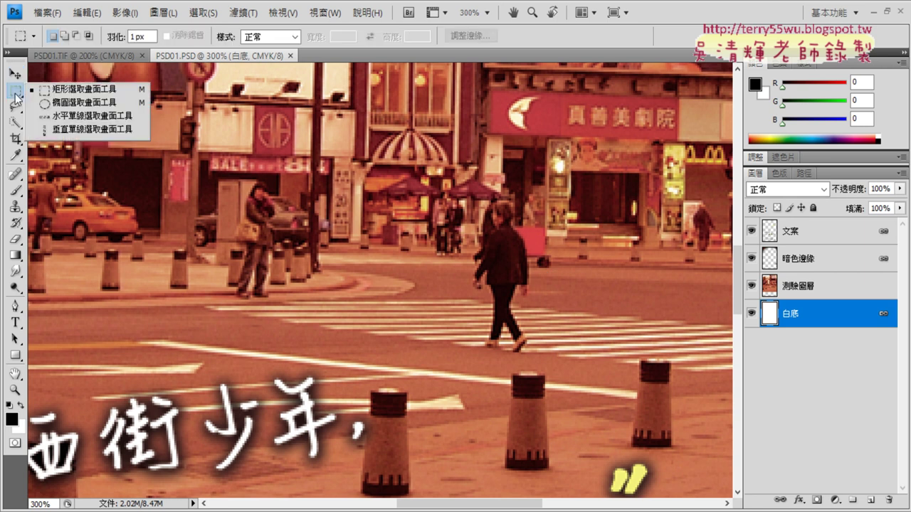
click(89, 91)
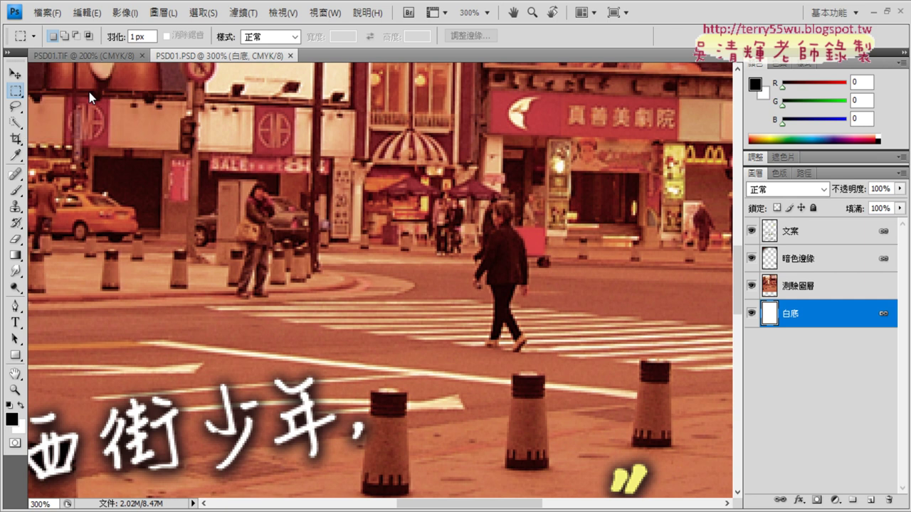
click(135, 37)
drag(619, 360, 618, 359)
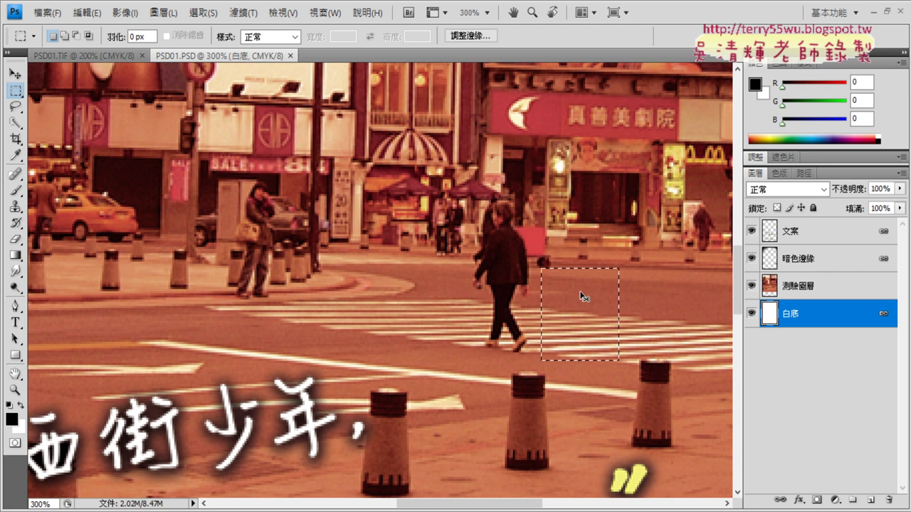
Step: Try copying the selected crosswalk block from the 白底 layer to a new layer, and undo the copy
key(ctrl+j)
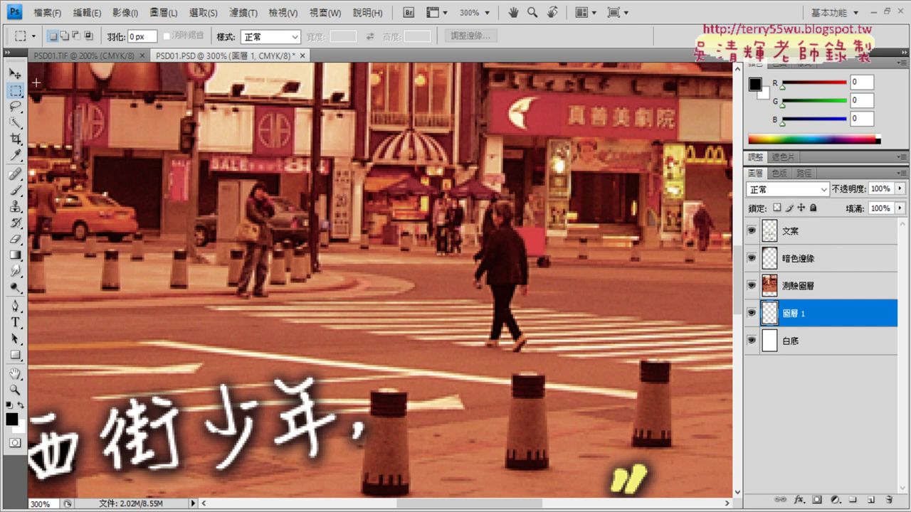
click(14, 74)
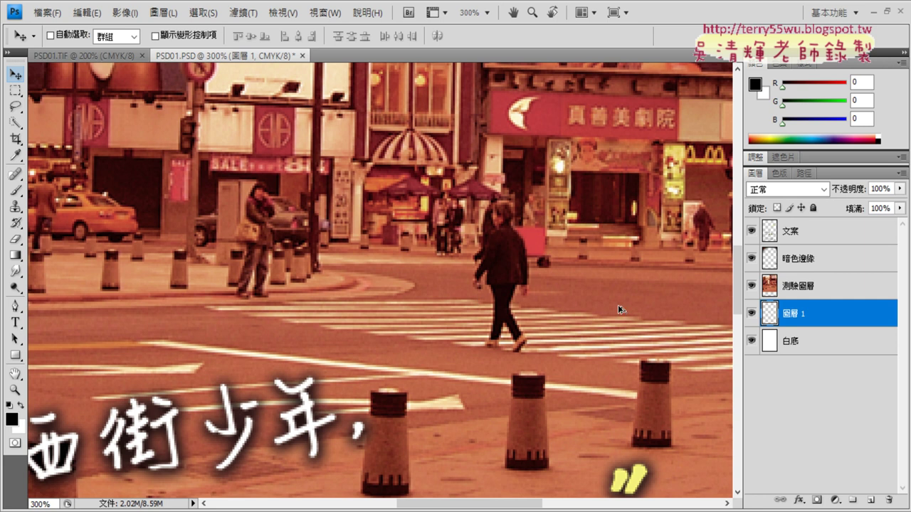
key(ctrl+z)
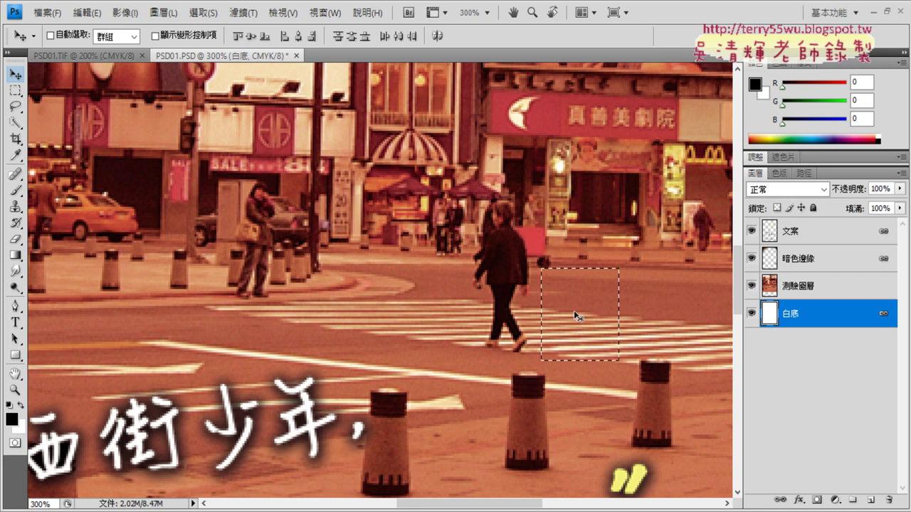
right_click(576, 317)
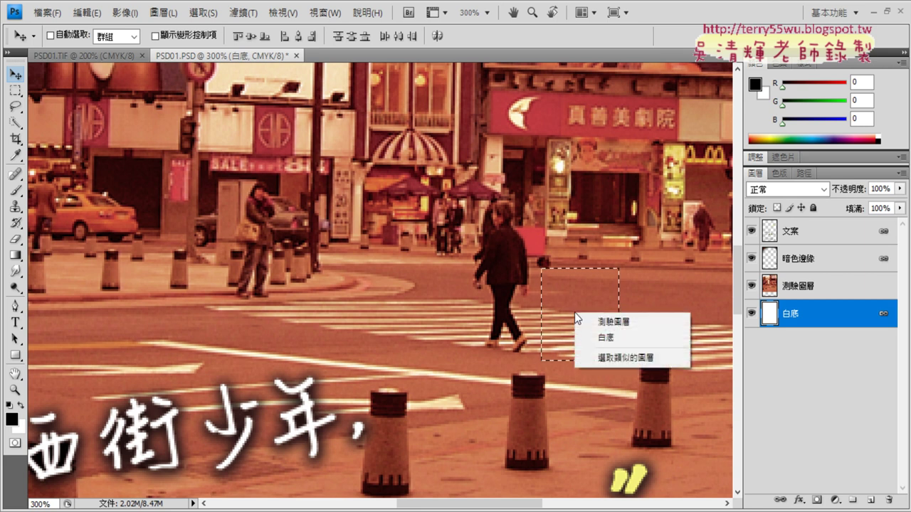
click(565, 301)
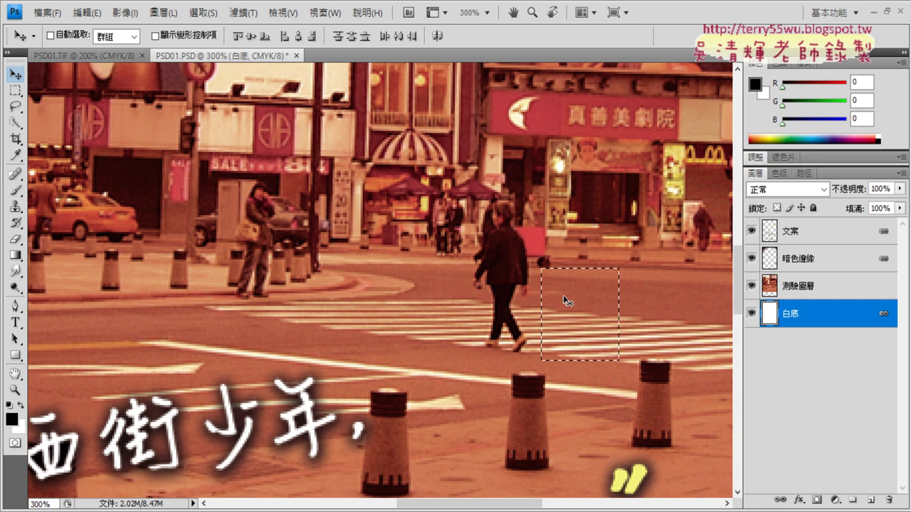
click(10, 95)
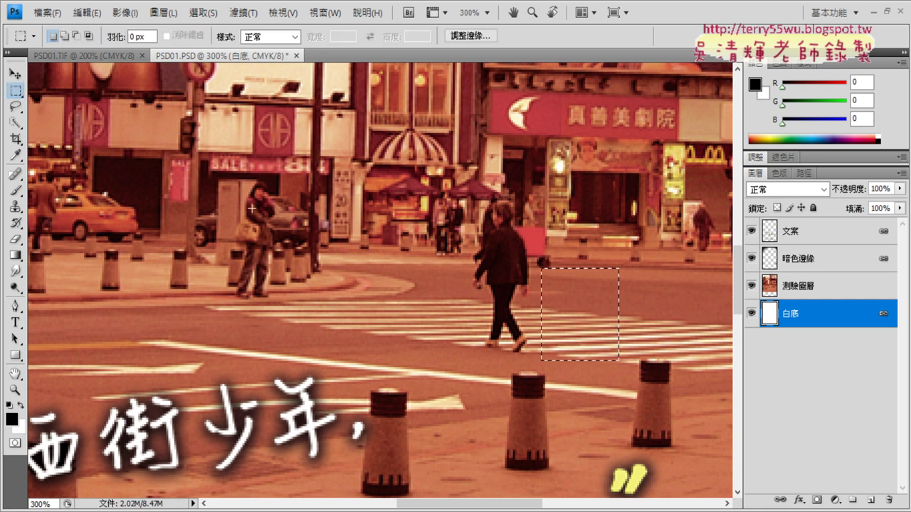
right_click(587, 307)
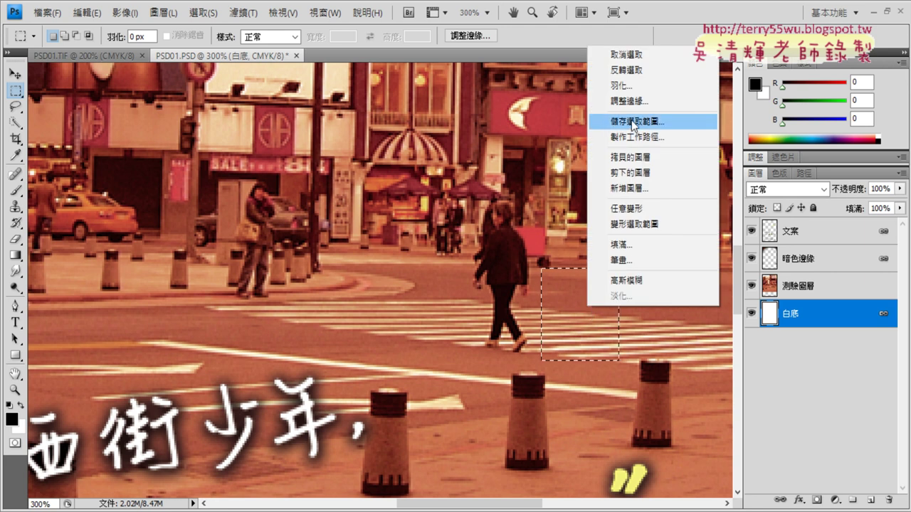
click(645, 157)
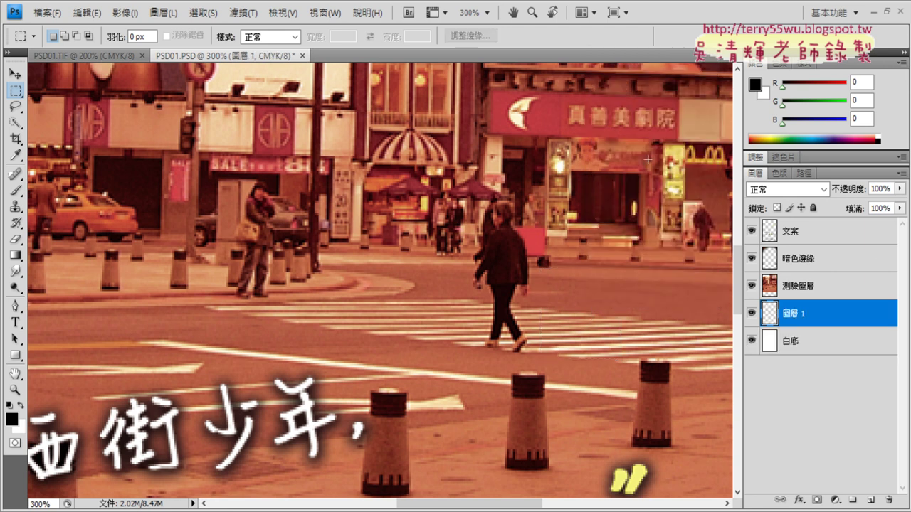
click(14, 73)
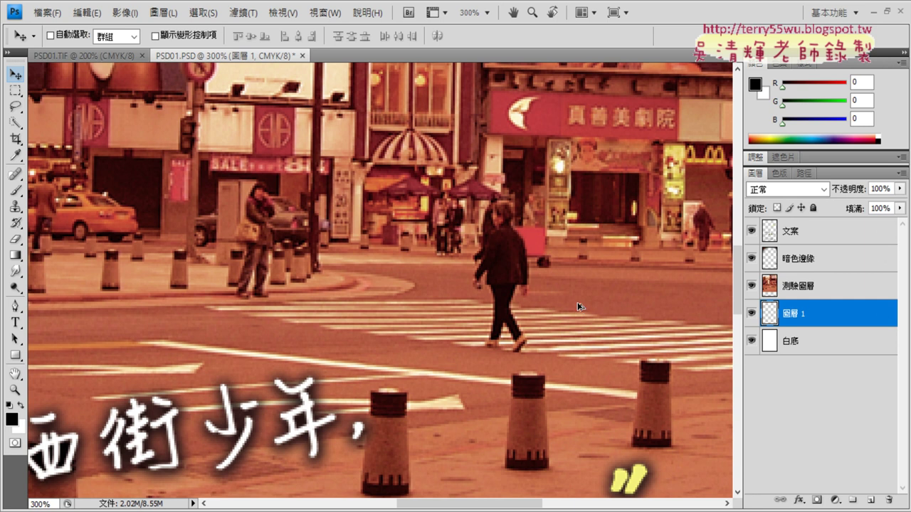
key(ctrl+z)
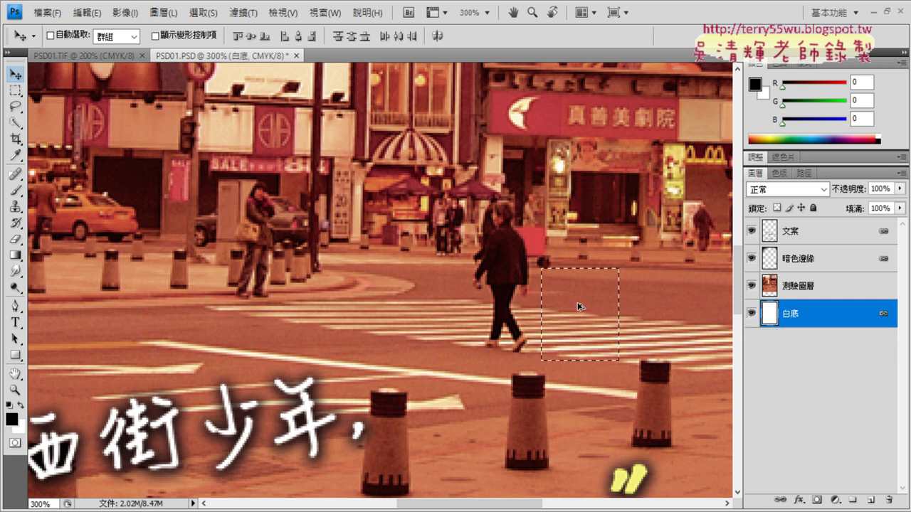
Step: Set the Rectangular Marquee feather to 3 px
click(15, 92)
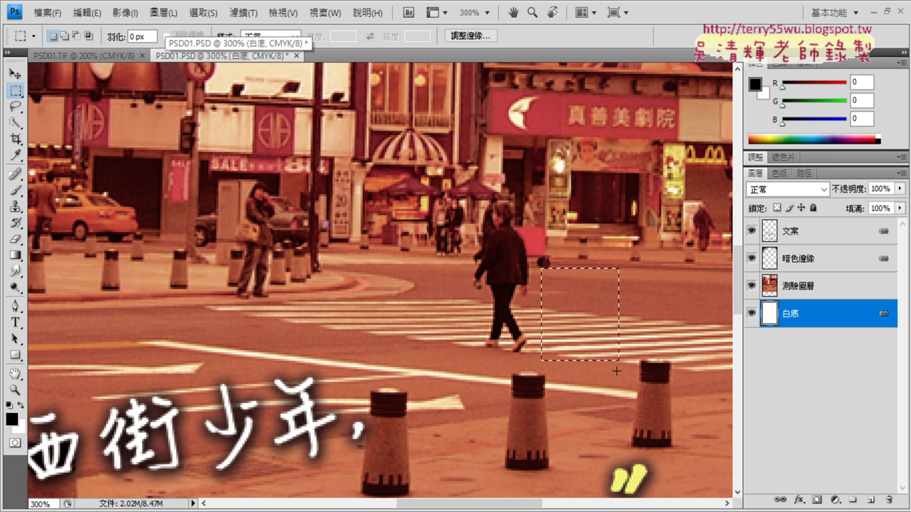
click(133, 36)
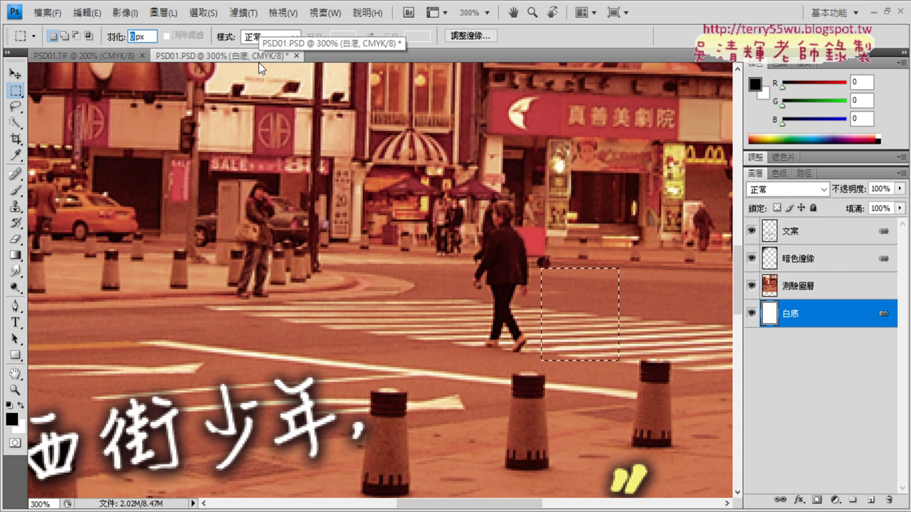
text(3)
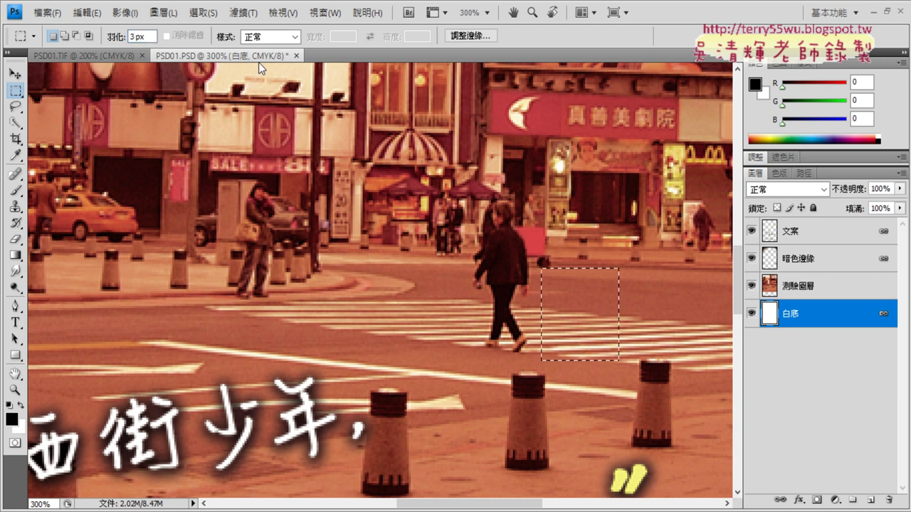
key(Return)
Step: Replace the selection with a feathered one on the same crosswalk area, try copying it from the 白底 layer, and undo the copy
right_click(590, 305)
click(637, 52)
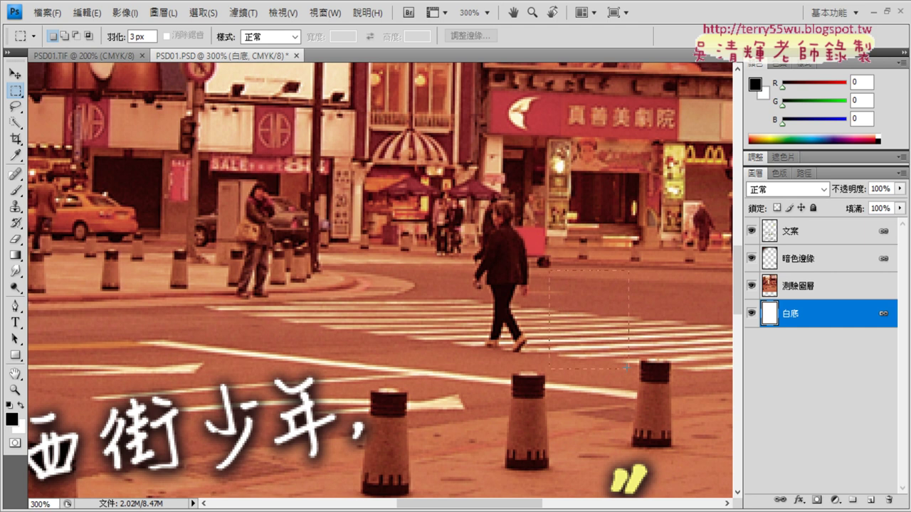
drag(630, 369, 631, 369)
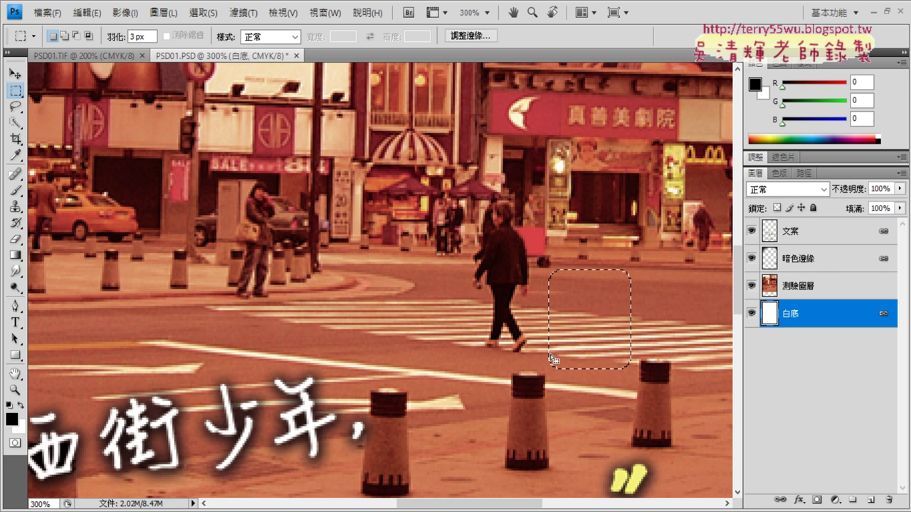
right_click(599, 292)
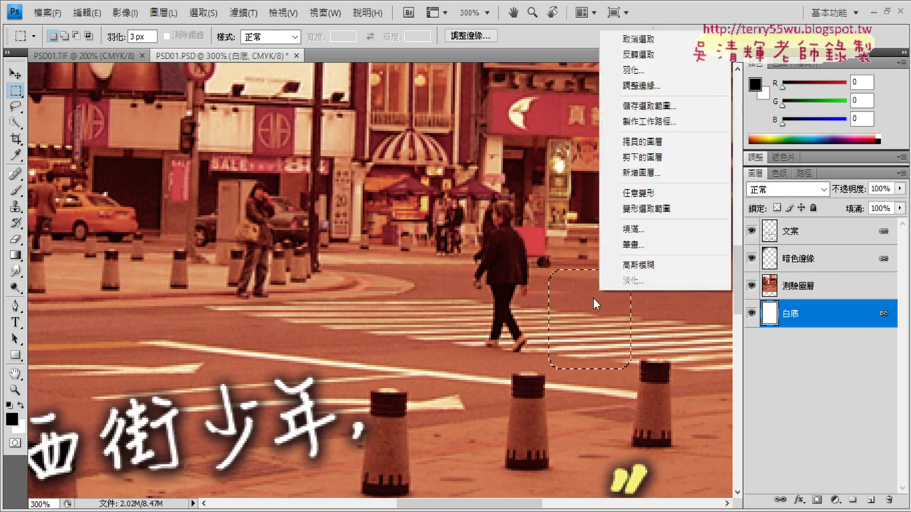
click(649, 143)
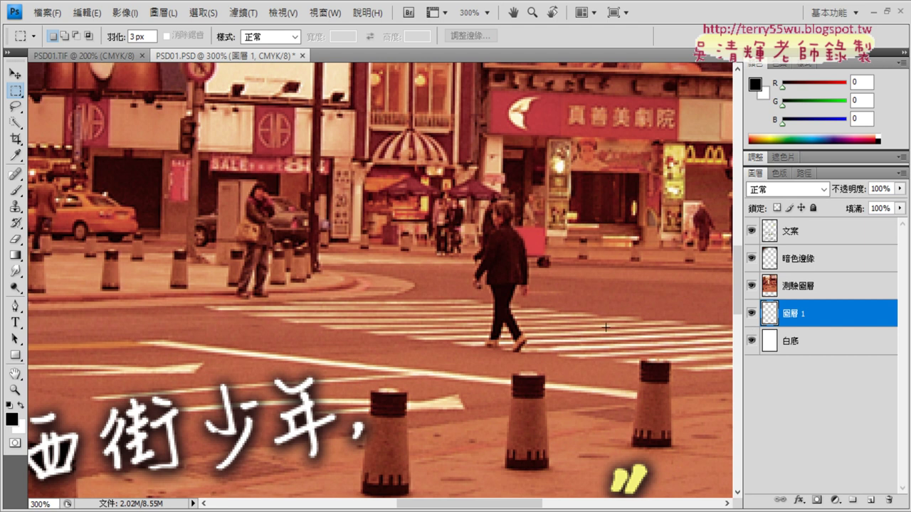
click(14, 73)
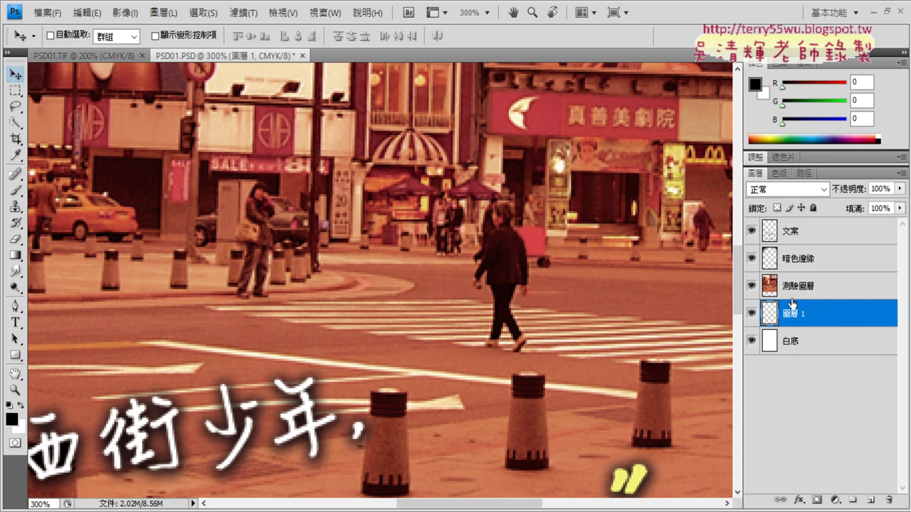
key(ctrl+alt+z)
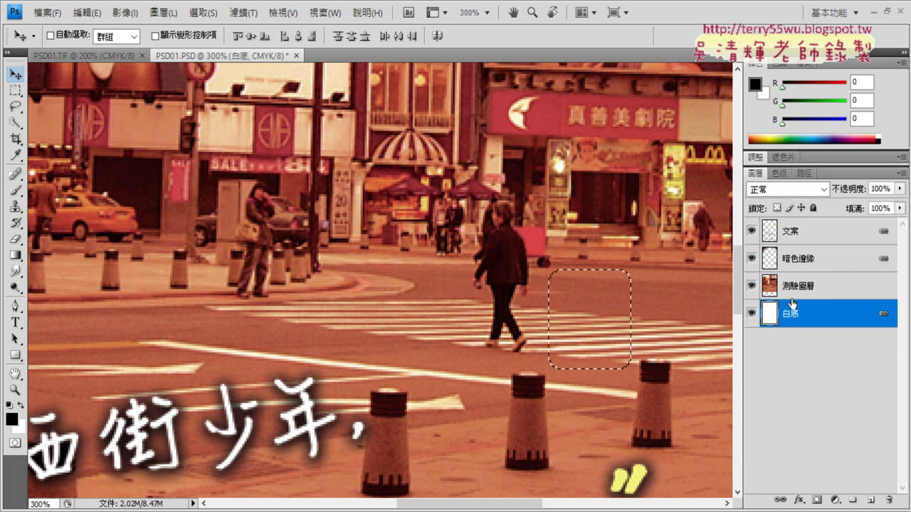
Step: Make 測驗圖層 the active layer and clear the current selection
click(809, 287)
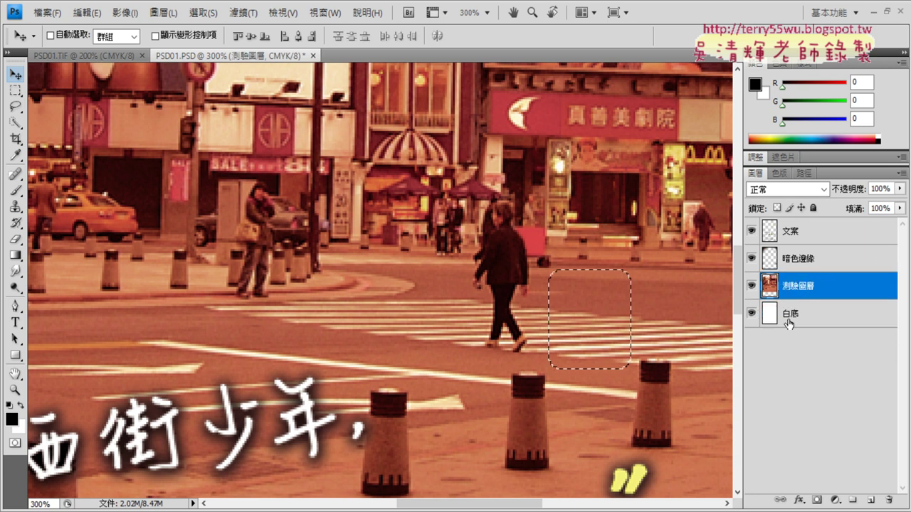
right_click(575, 307)
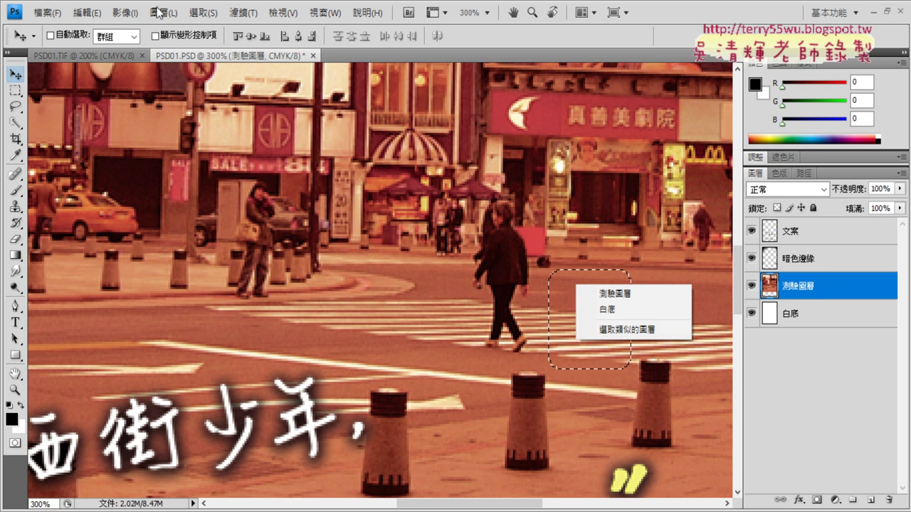
click(197, 16)
click(197, 16)
click(205, 44)
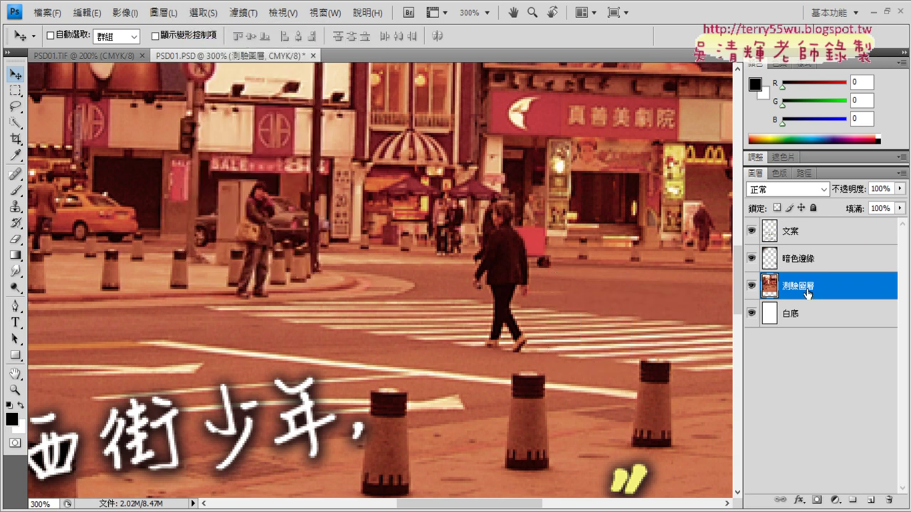
Step: Select a rectangular block of road and crosswalk beside the walking pedestrian and copy it to a new layer
click(13, 92)
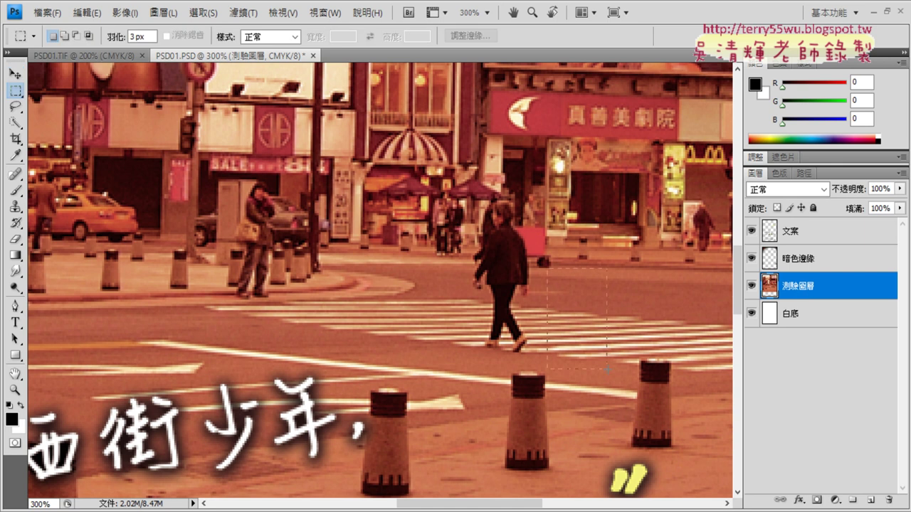
drag(635, 370, 634, 370)
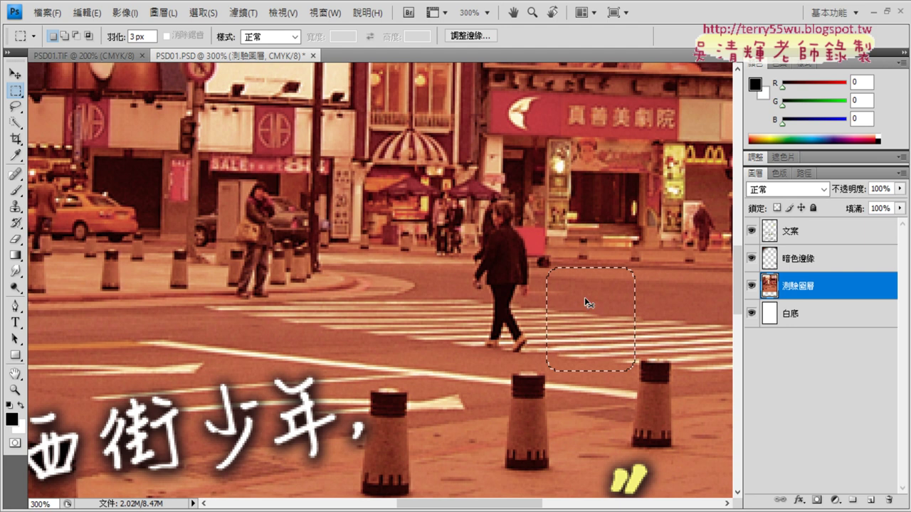
key(ctrl+j)
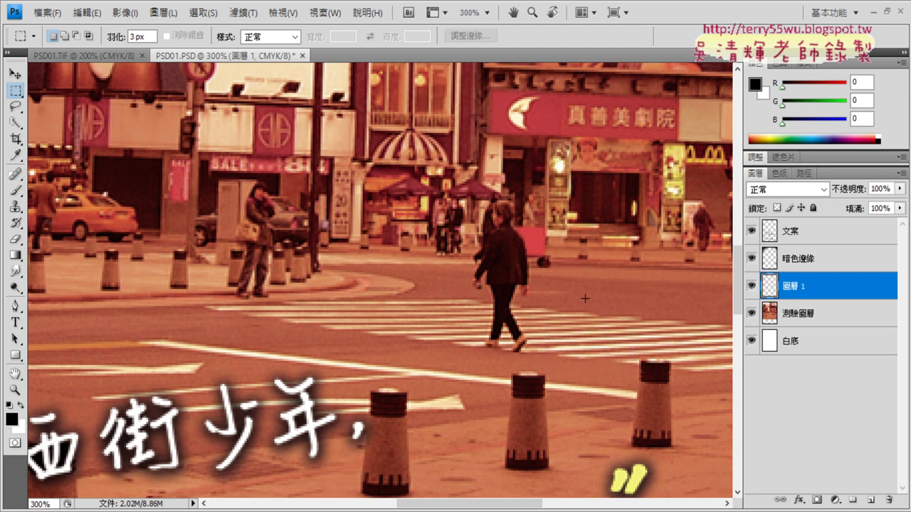
Step: Move the copied crosswalk patch over the pedestrian's legs and lower body, aligning it with the white stripes
click(14, 74)
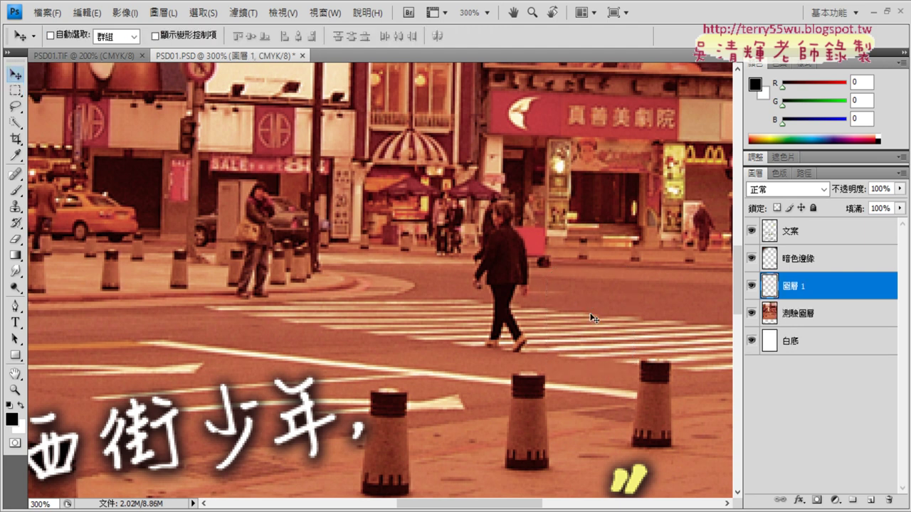
drag(591, 318, 504, 306)
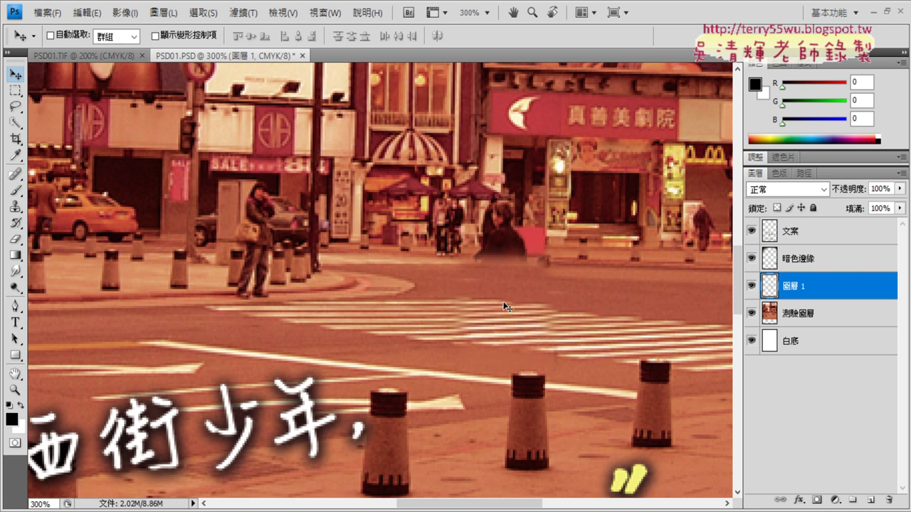
drag(504, 307, 504, 309)
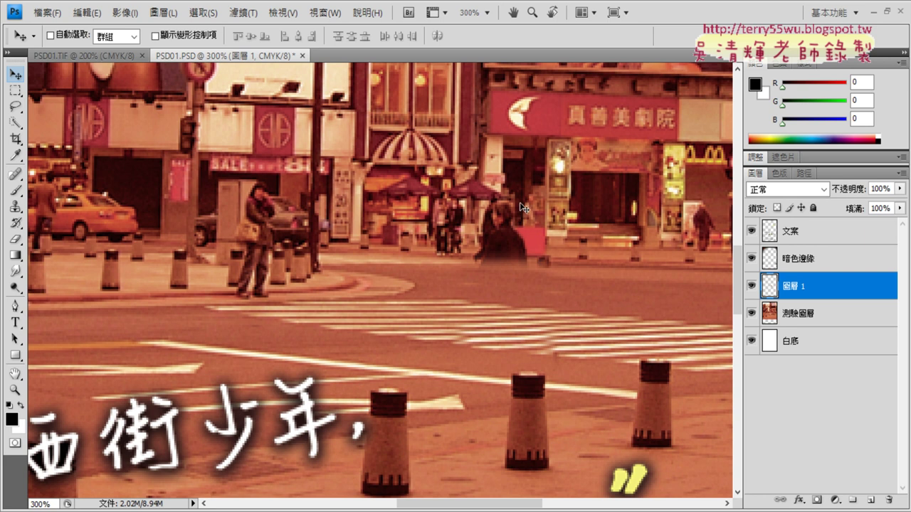
Step: Set the Rectangular Marquee feather to 1 px
click(15, 91)
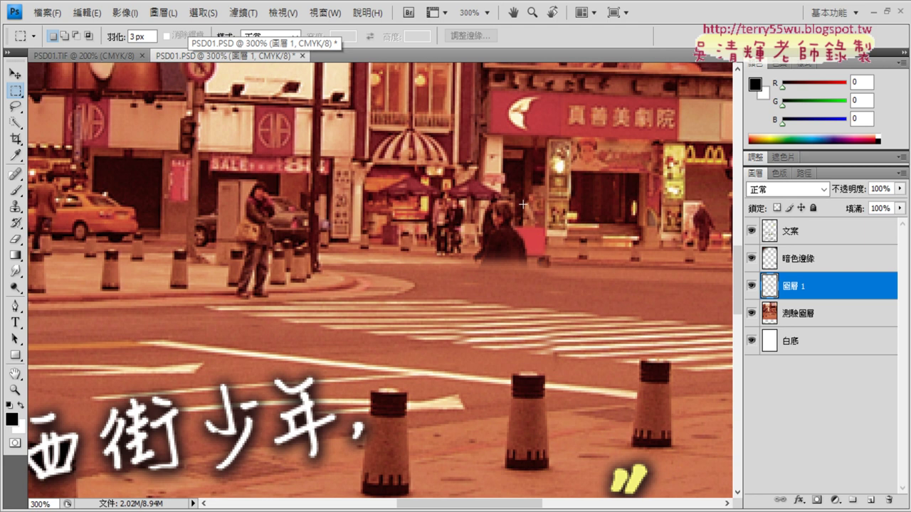
double_click(133, 35)
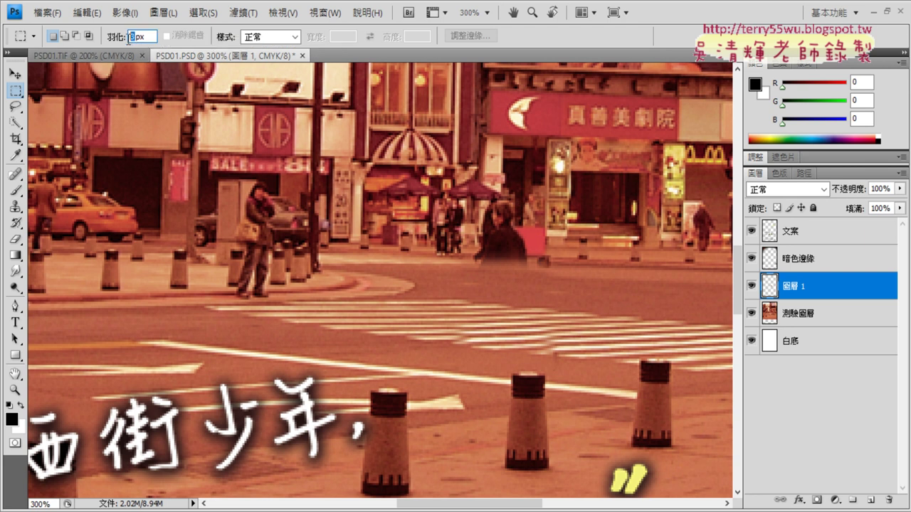
text(1)
drag(501, 135, 521, 172)
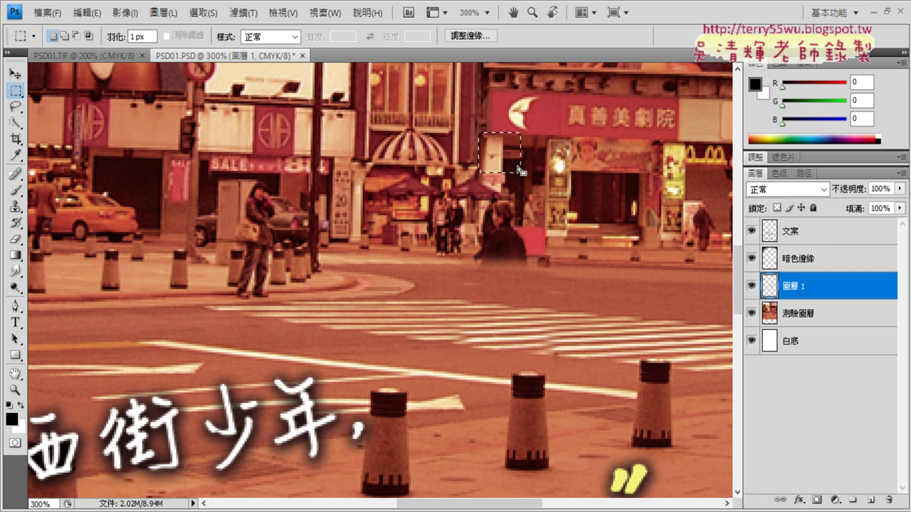
key(ctrl+c)
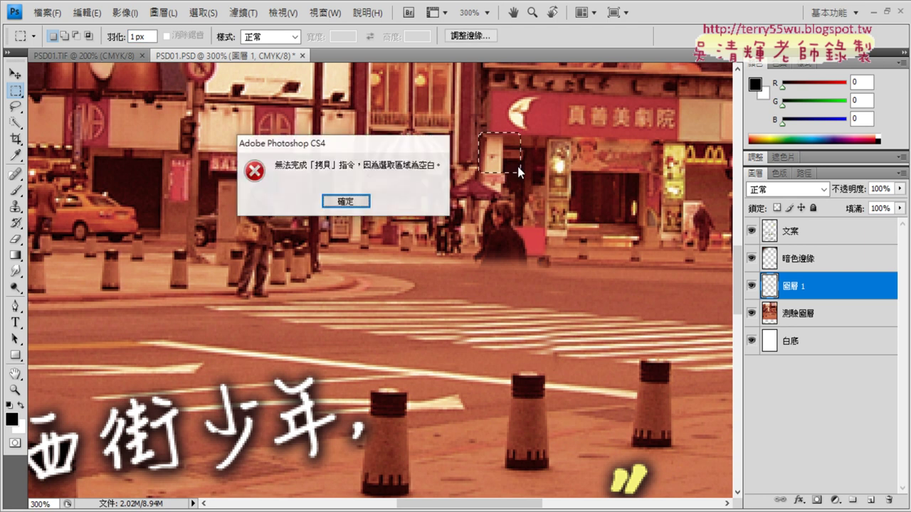
click(346, 202)
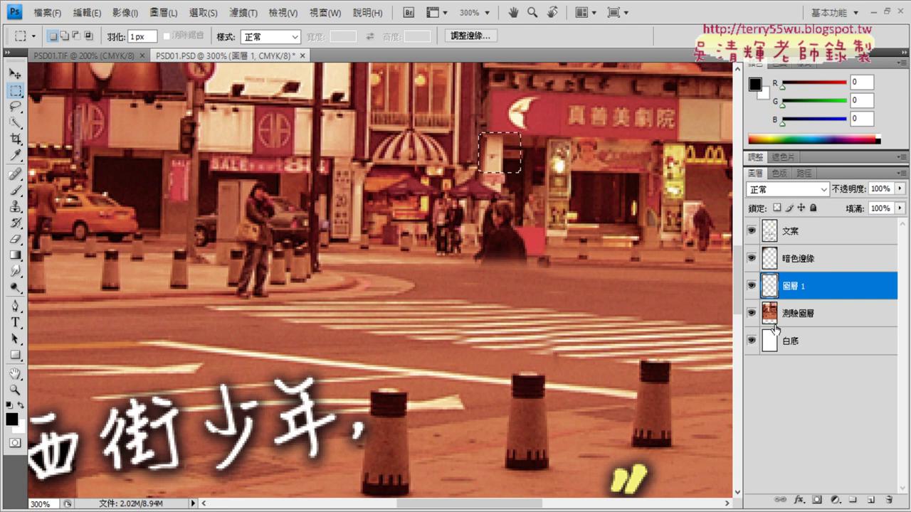
right_click(515, 157)
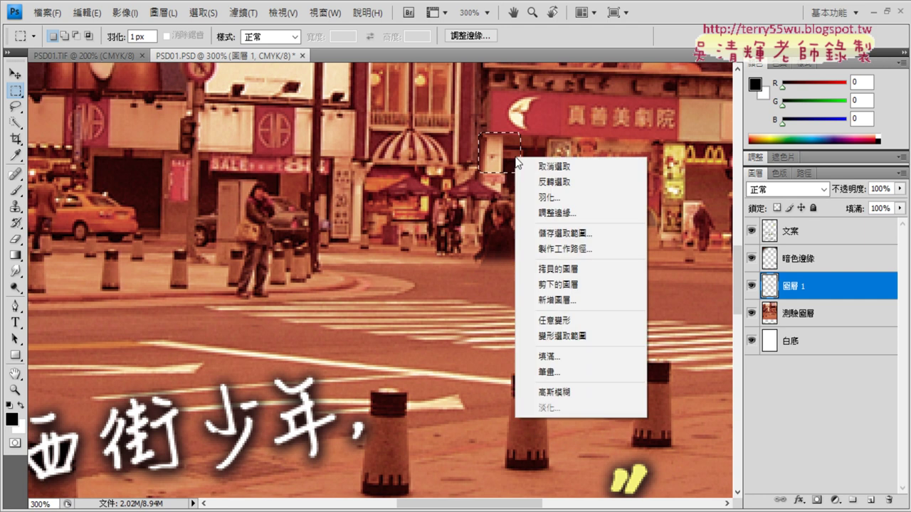
click(564, 169)
Step: Make 測驗圖層 active, select a block of white pillar and dark storefront above the pedestrian's head, and copy it to a new layer
click(804, 315)
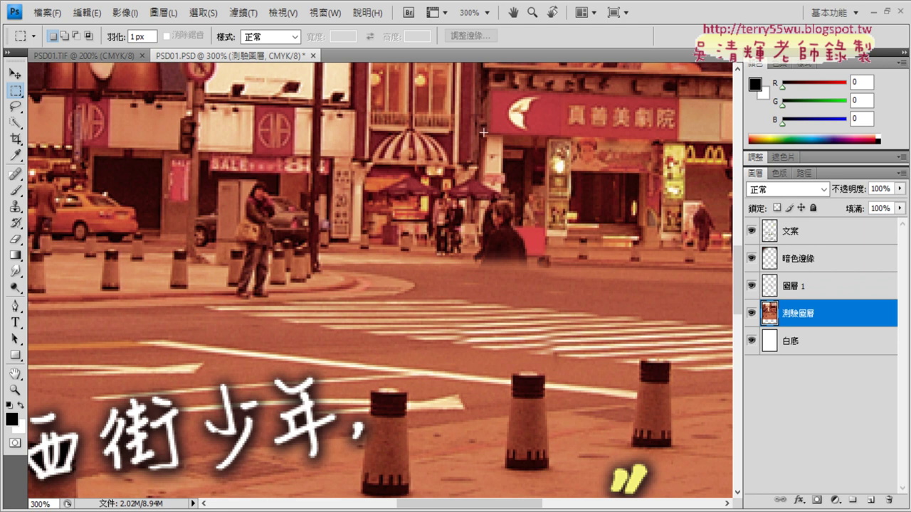
drag(510, 173, 522, 175)
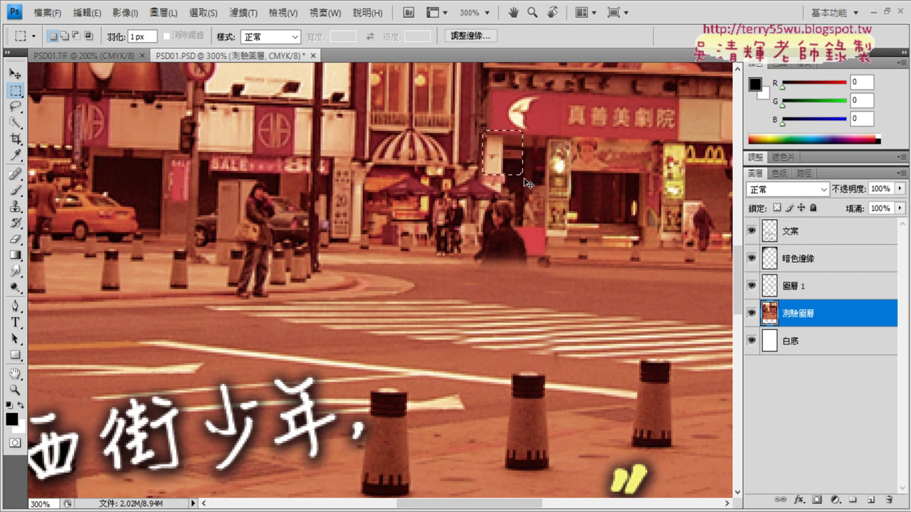
key(ctrl+j)
Step: Move the copied pillar patch down over the pedestrian's head and shoulders, aligning its white column with the pillar above
click(15, 74)
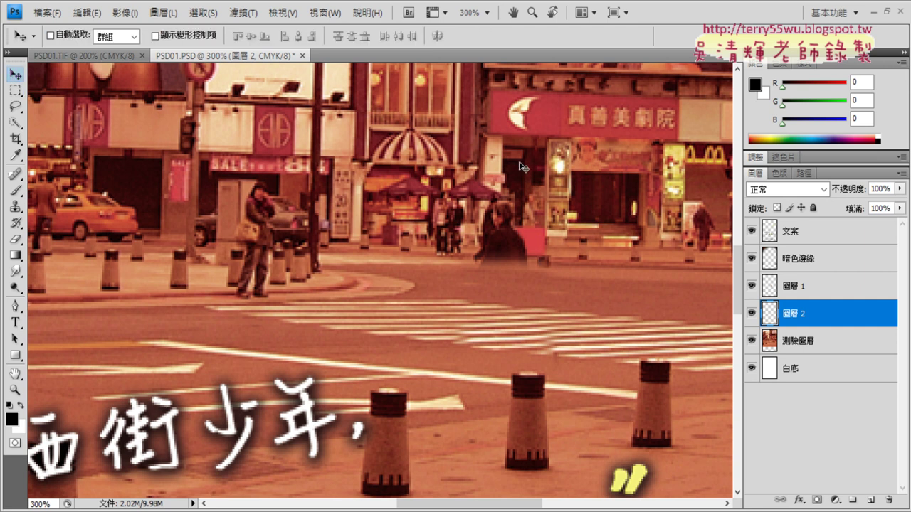
drag(508, 191, 502, 223)
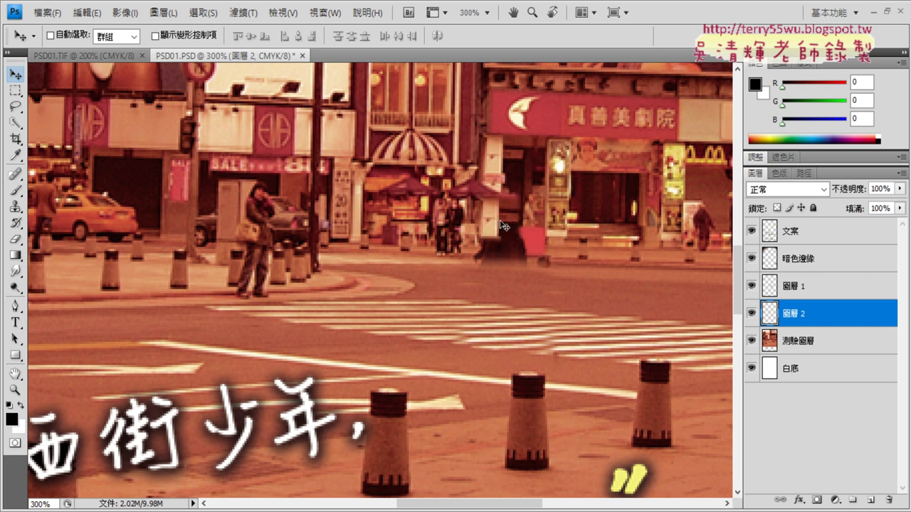
mouse_move(500, 225)
mouse_down()
mouse_move(499, 218)
mouse_move(503, 225)
mouse_up()
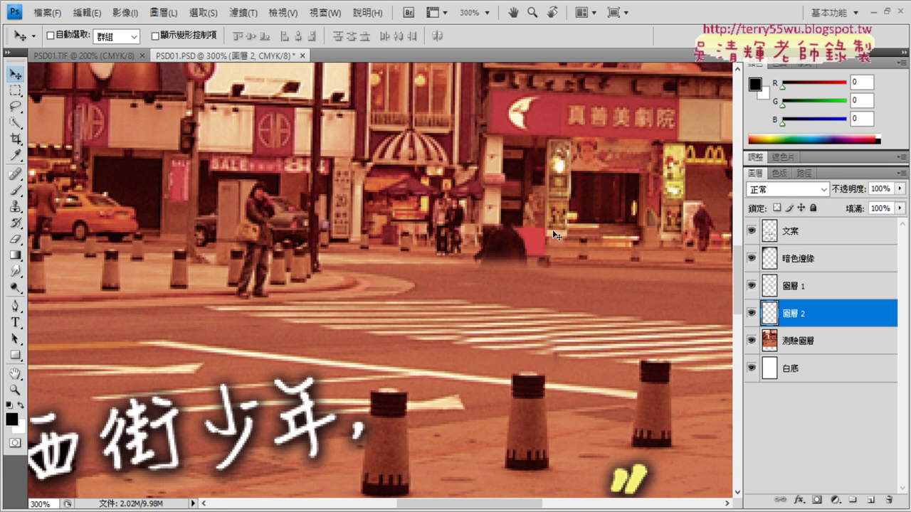
Step: Try to copy a rectangular strip of the storefront base and small bollards beside the red box from 測驗圖層 to a new layer
click(15, 90)
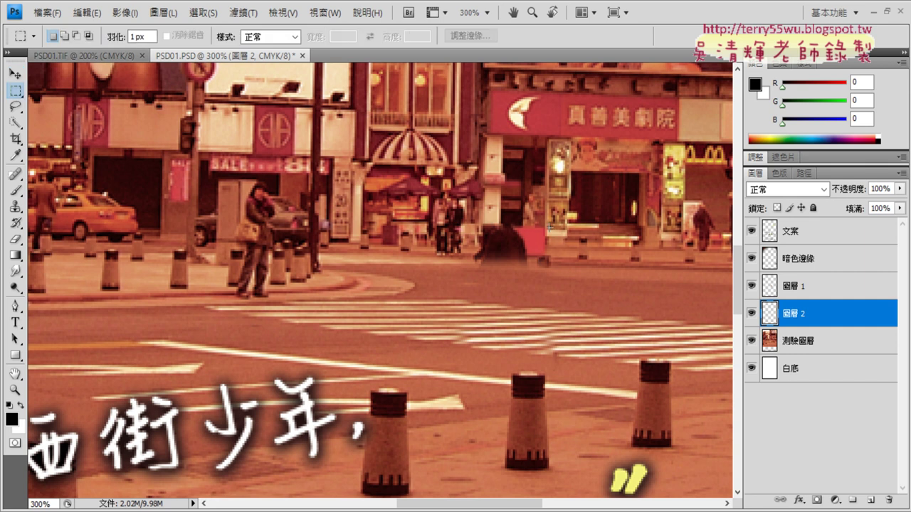
drag(550, 227, 676, 260)
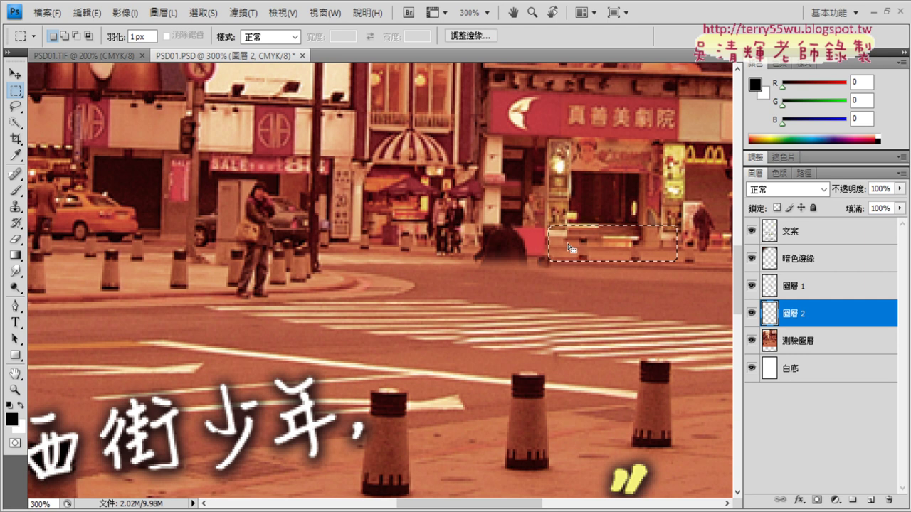
right_click(618, 250)
key(Escape)
click(823, 342)
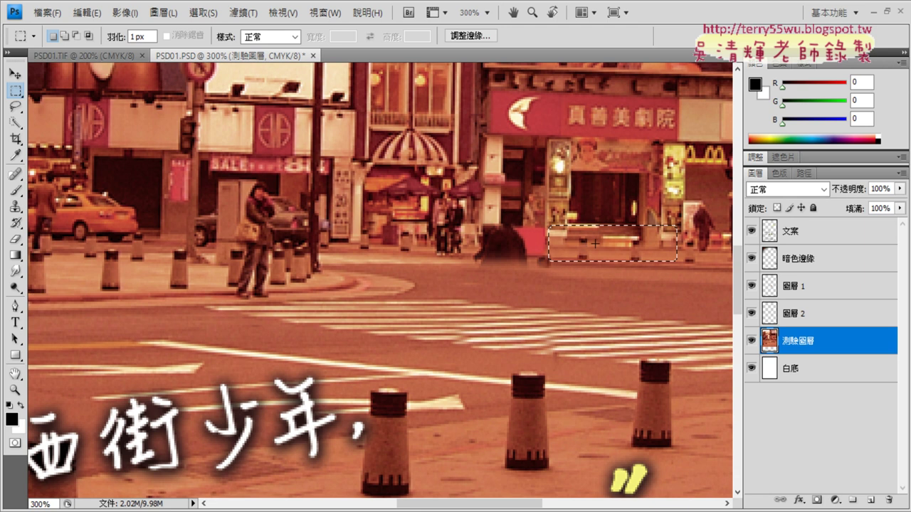
key(ctrl+j)
Step: Delete the unwanted full-image copy, layer 圖層 3
scroll(496, 227, up, 5)
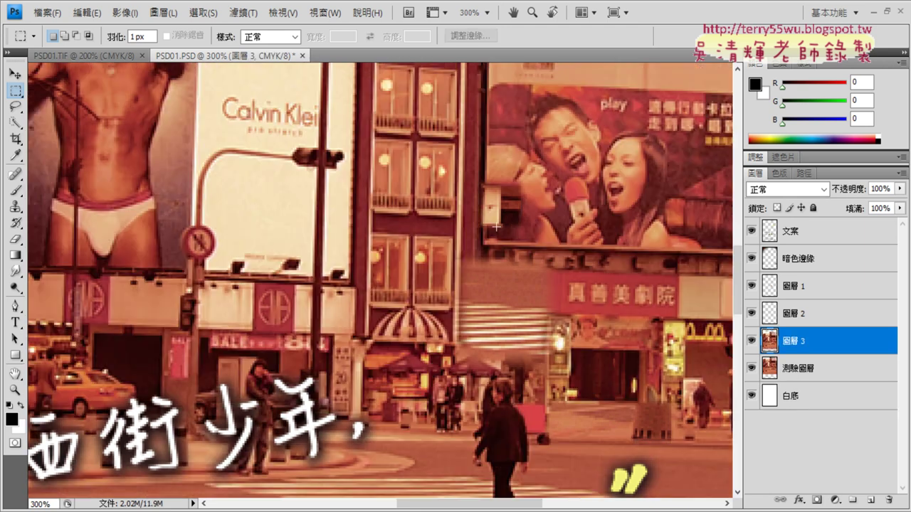
scroll(536, 347, down, 1)
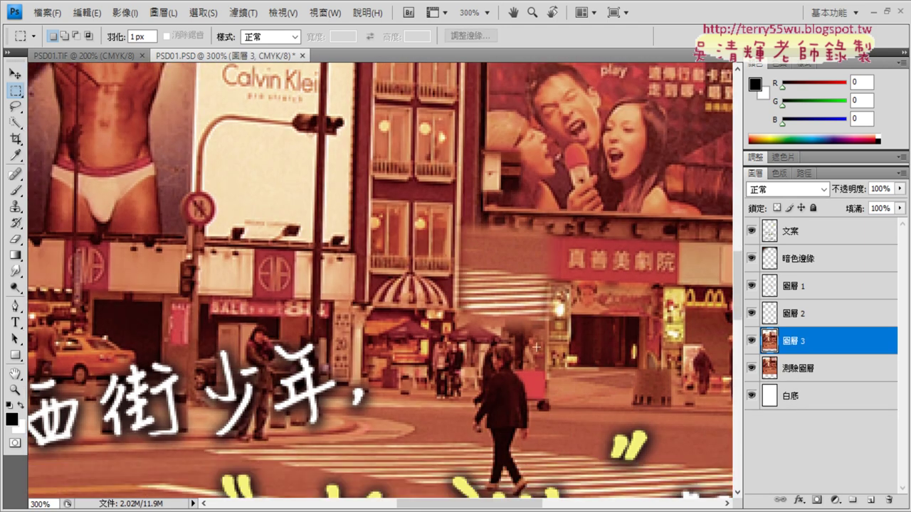
scroll(536, 347, down, 2)
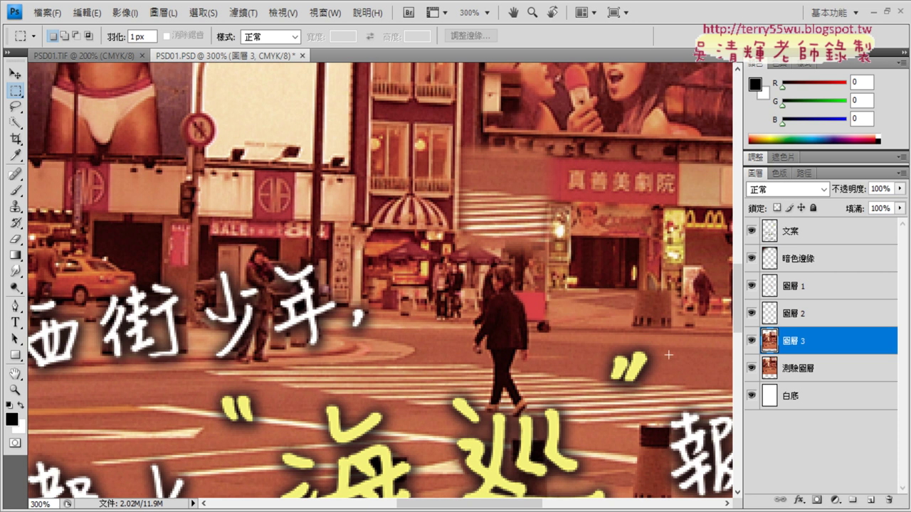
scroll(708, 367, down, 2)
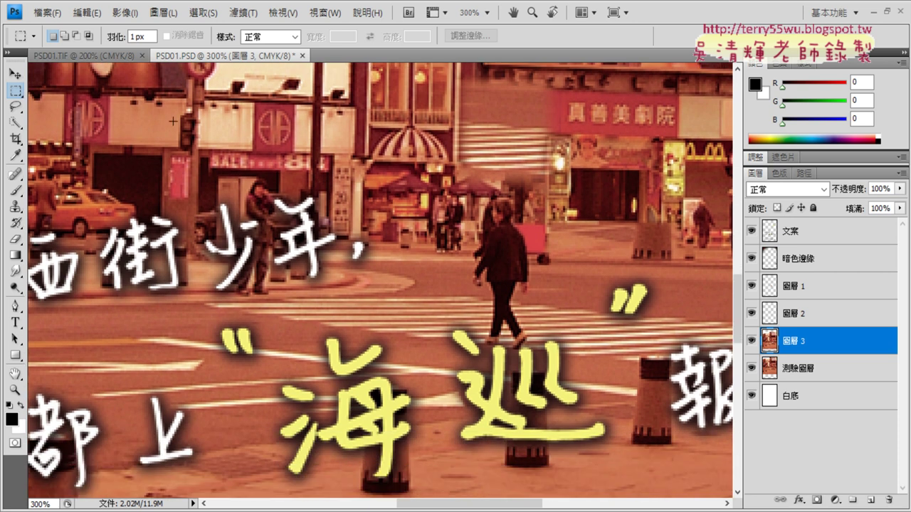
scroll(175, 101, down, 1)
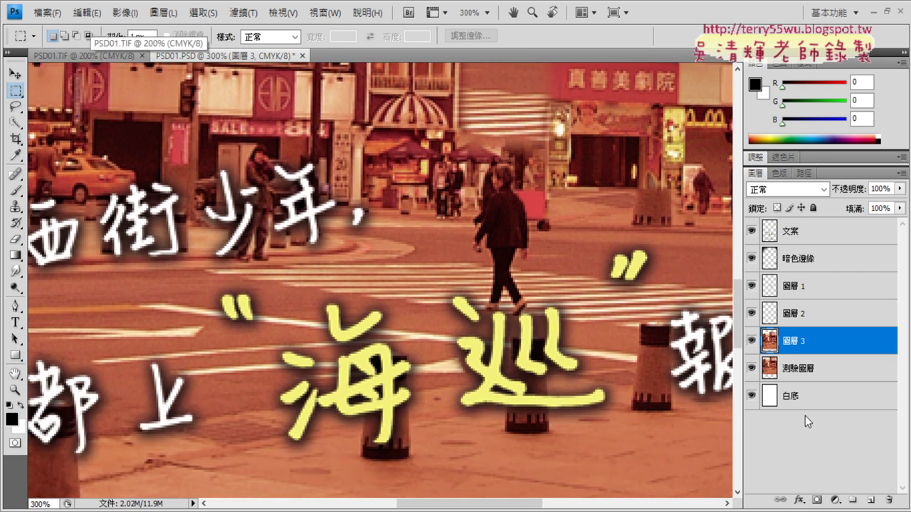
right_click(799, 346)
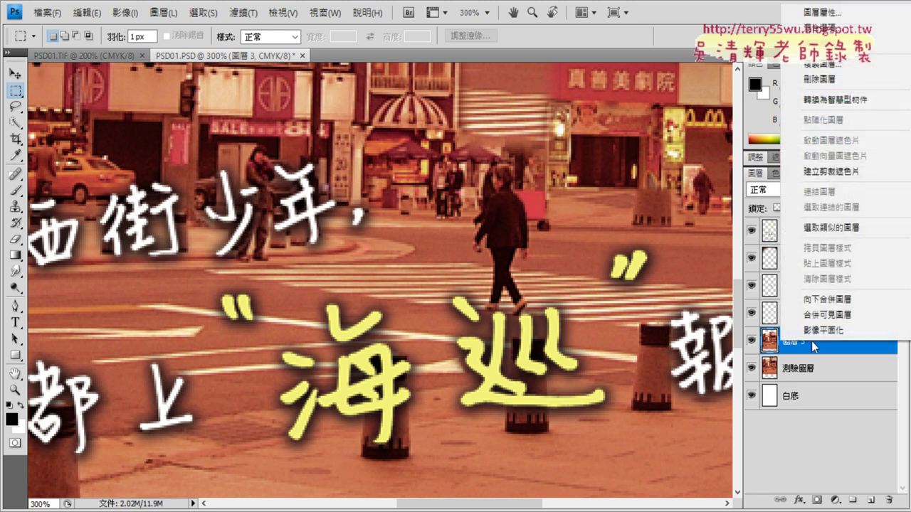
click(825, 82)
click(302, 201)
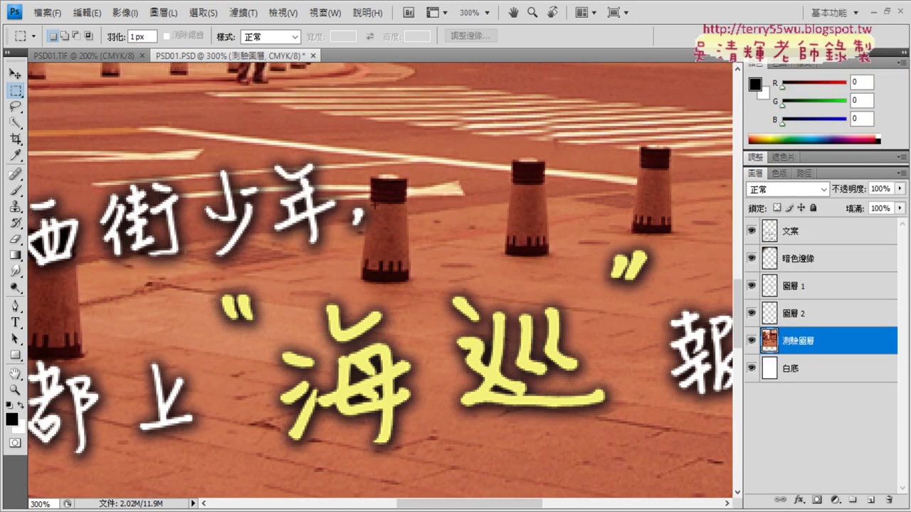
scroll(505, 286, up, 1)
scroll(505, 286, up, 4)
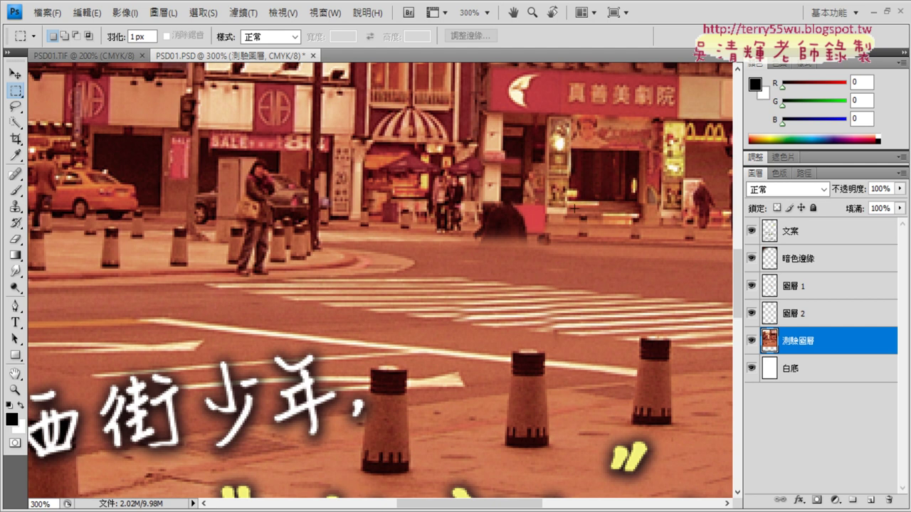